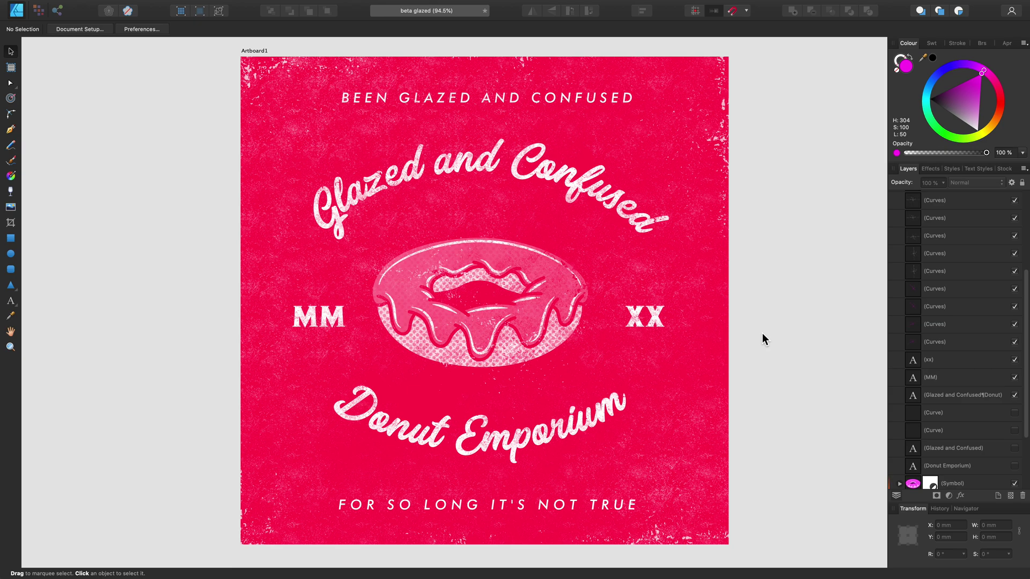
Hide the curved title text layer and make the hidden ellipse curve visible again
{"action": "left_click", "coordinate": [1015, 396]}
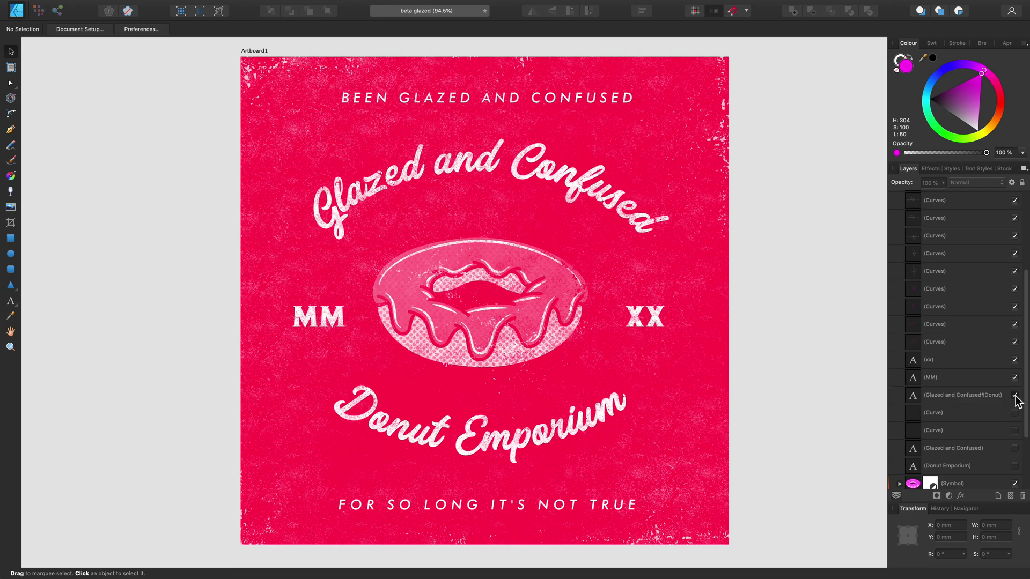
{"action": "left_click", "coordinate": [983, 414]}
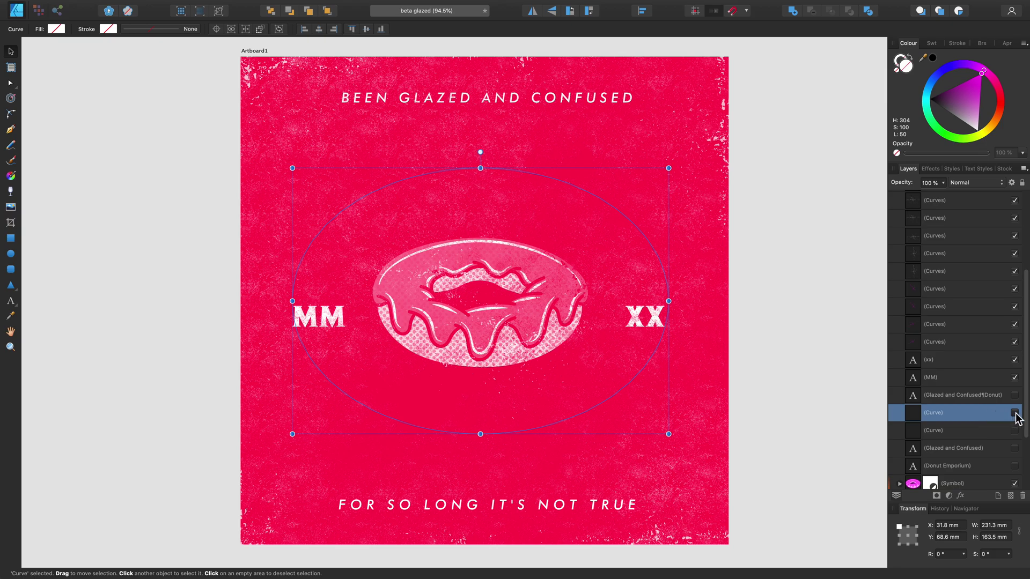
{"action": "left_click", "coordinate": [1014, 413]}
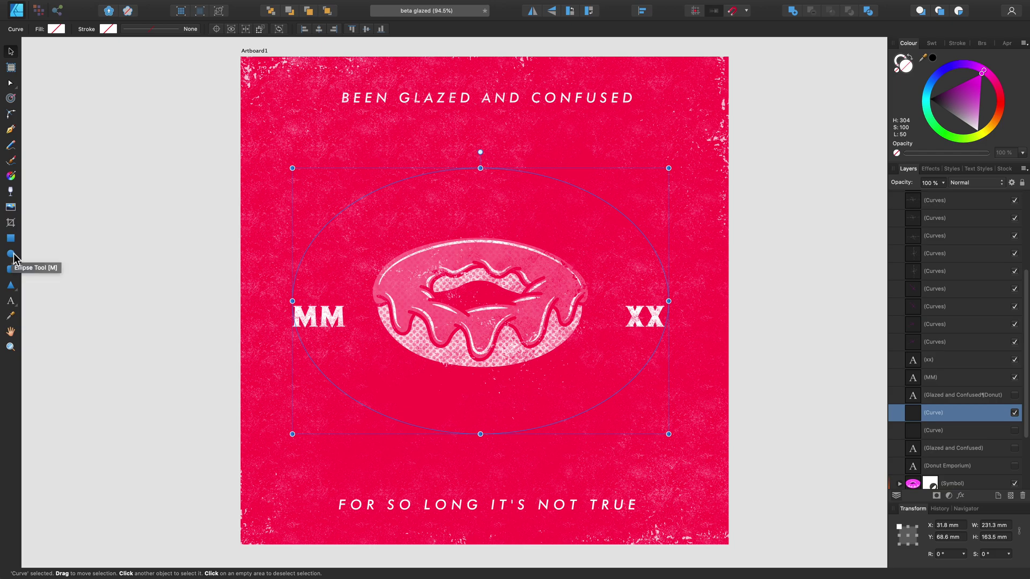
Turn the ellipse into an artistic text path and type 'Glazed and Confused' along it
{"action": "left_click", "coordinate": [12, 302]}
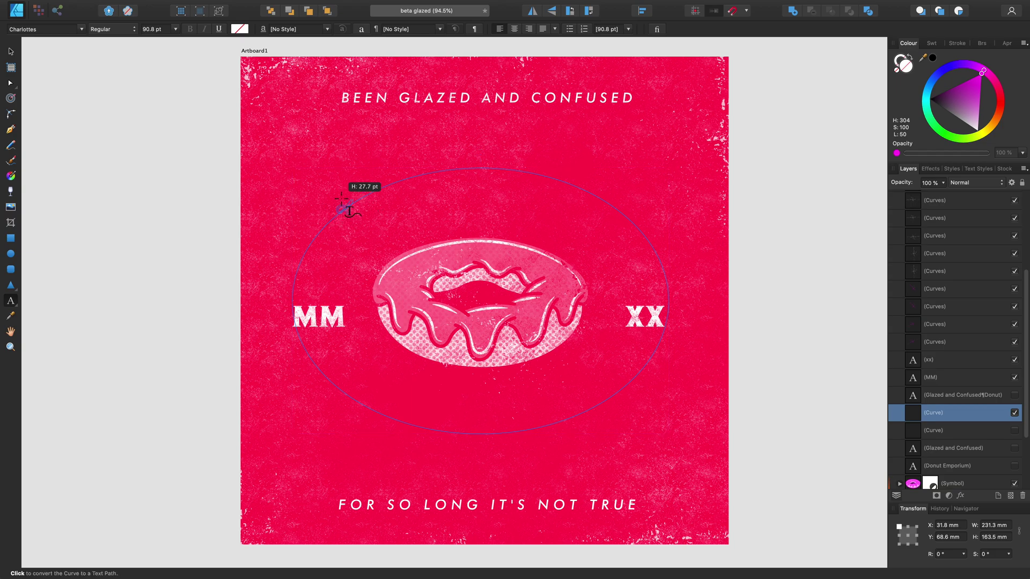
{"action": "left_click", "coordinate": [358, 167]}
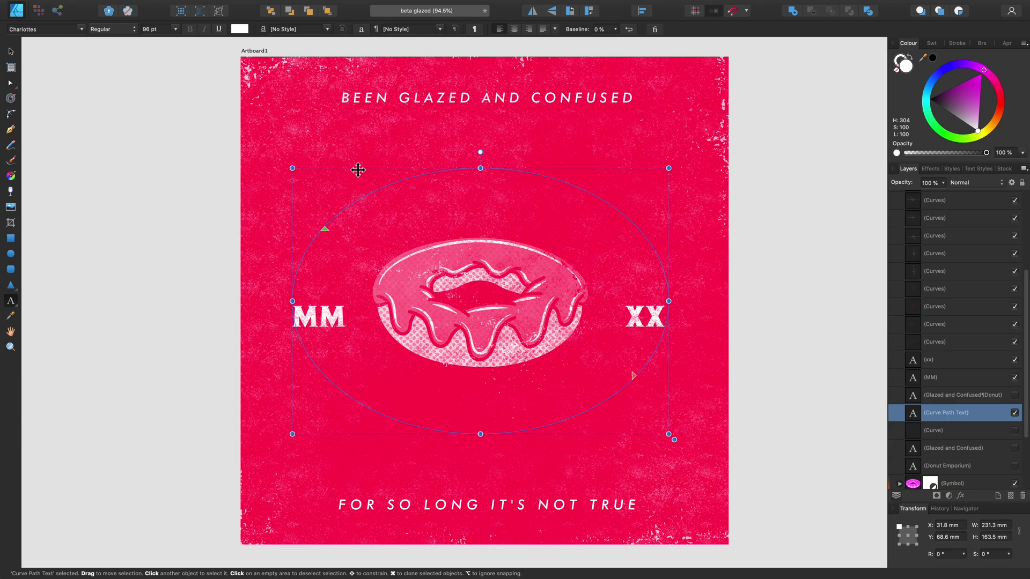
{"action": "type", "text": "Gla"}
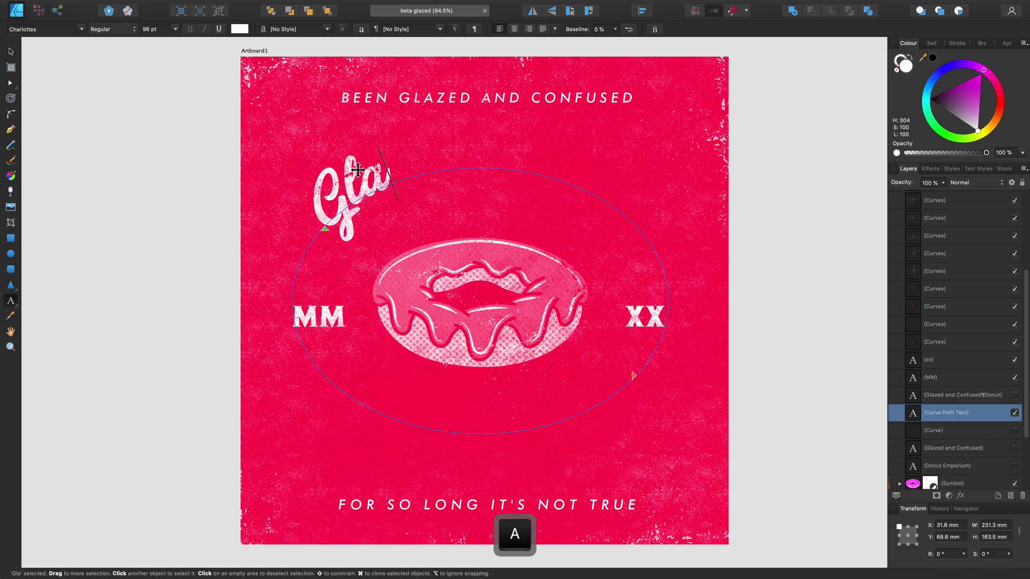
{"action": "type", "text": "zed and Co"}
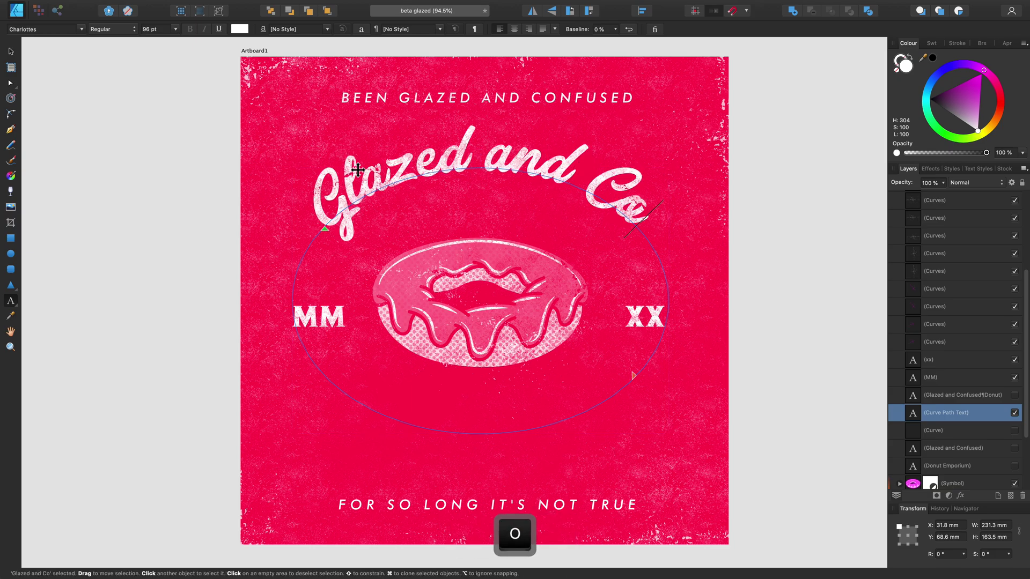
{"action": "type", "text": "nfused"}
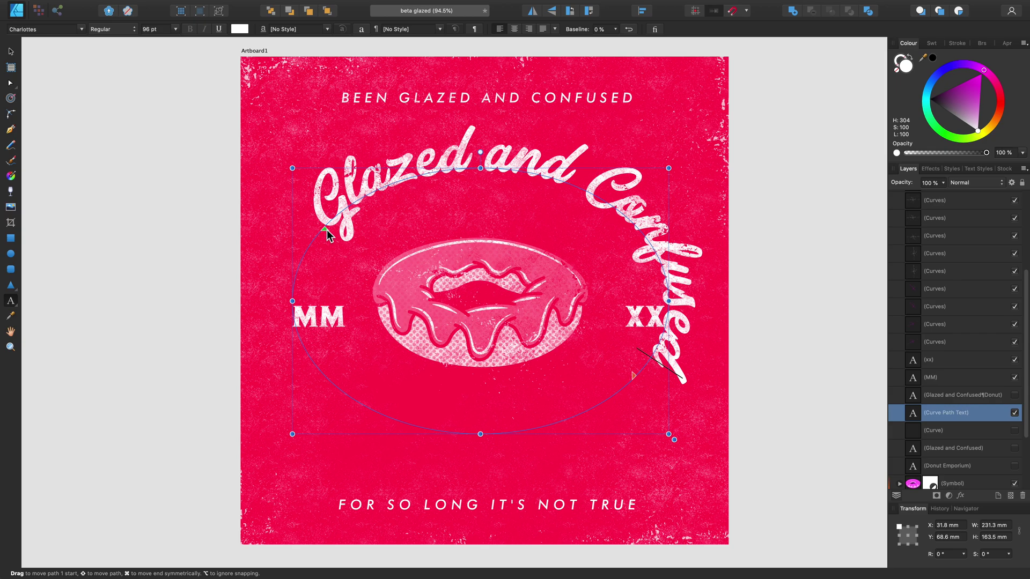
Reposition the path's start and end handles so 'Glazed and Confused' arcs over the donut
{"action": "left_click_drag", "start_coordinate": [327, 230], "coordinate": [309, 285]}
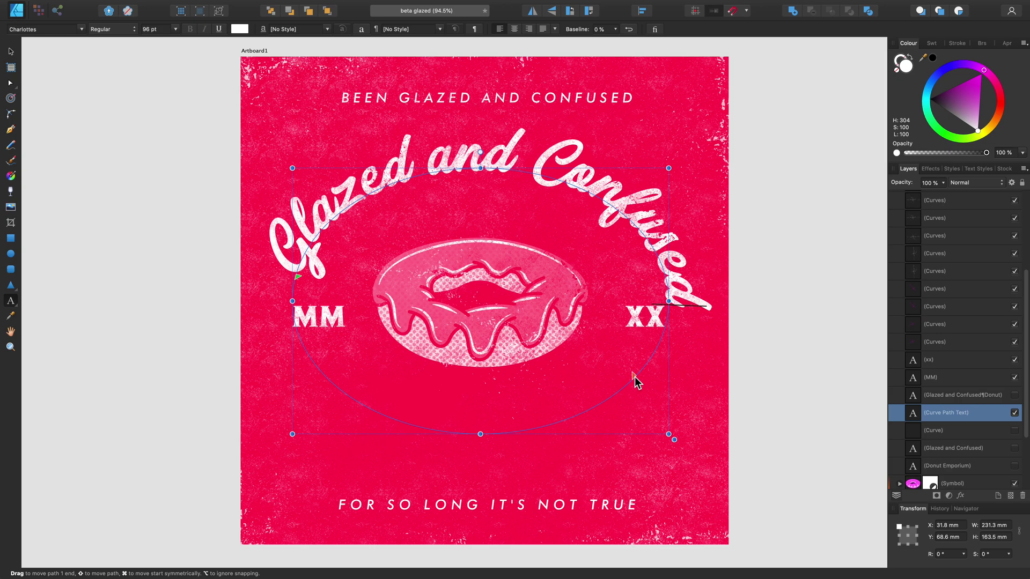
{"action": "left_click_drag", "start_coordinate": [635, 377], "coordinate": [670, 295]}
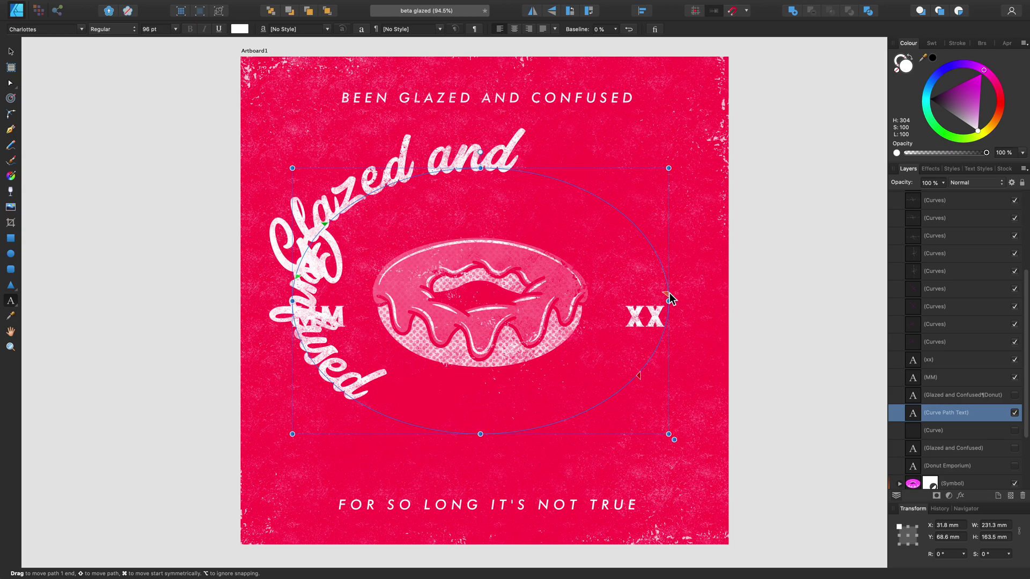
{"action": "left_click_drag", "start_coordinate": [670, 298], "coordinate": [671, 320]}
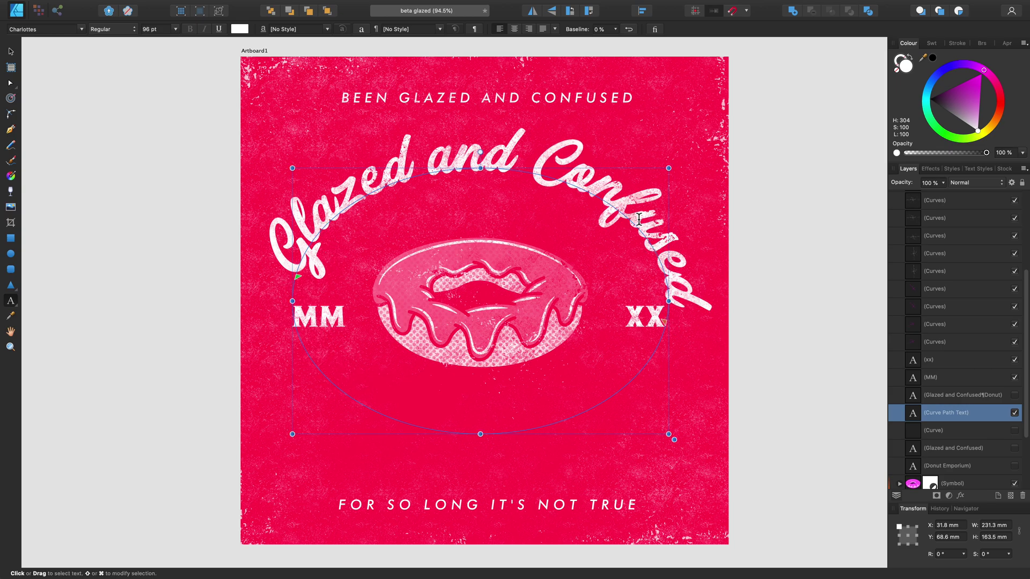
{"action": "left_click", "coordinate": [657, 285]}
Add a second line 'Donut Emporium' on the text path
{"action": "key", "text": "Return"}
{"action": "type", "text": "Donut E"}
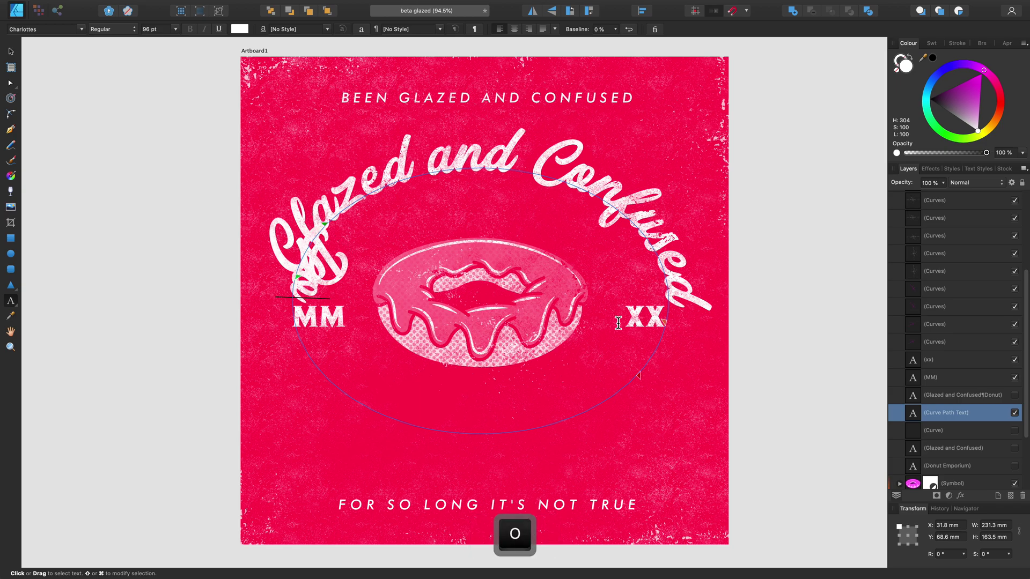
{"action": "type", "text": "mpor"}
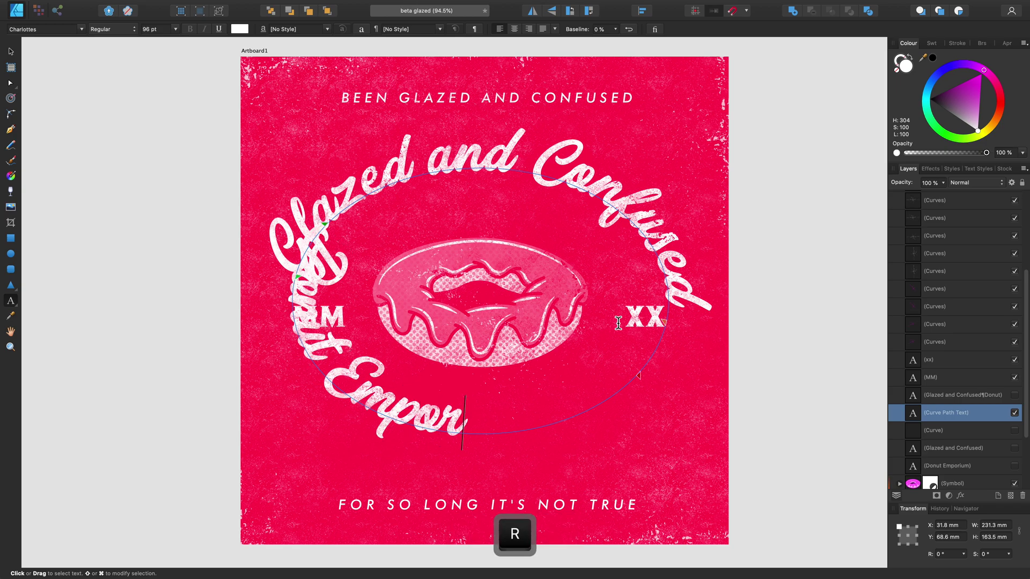
{"action": "type", "text": "ium"}
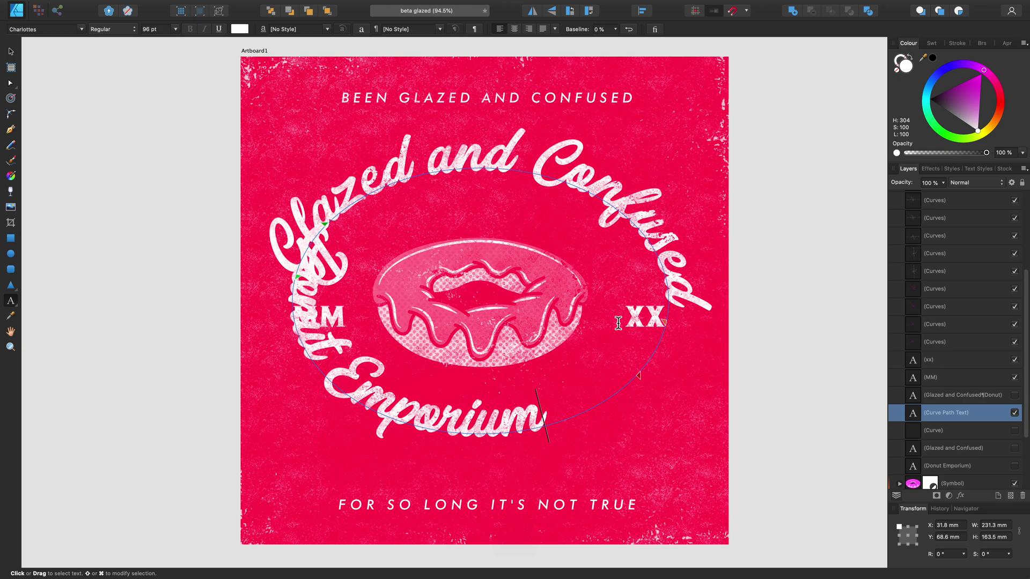
{"action": "key", "text": "Escape"}
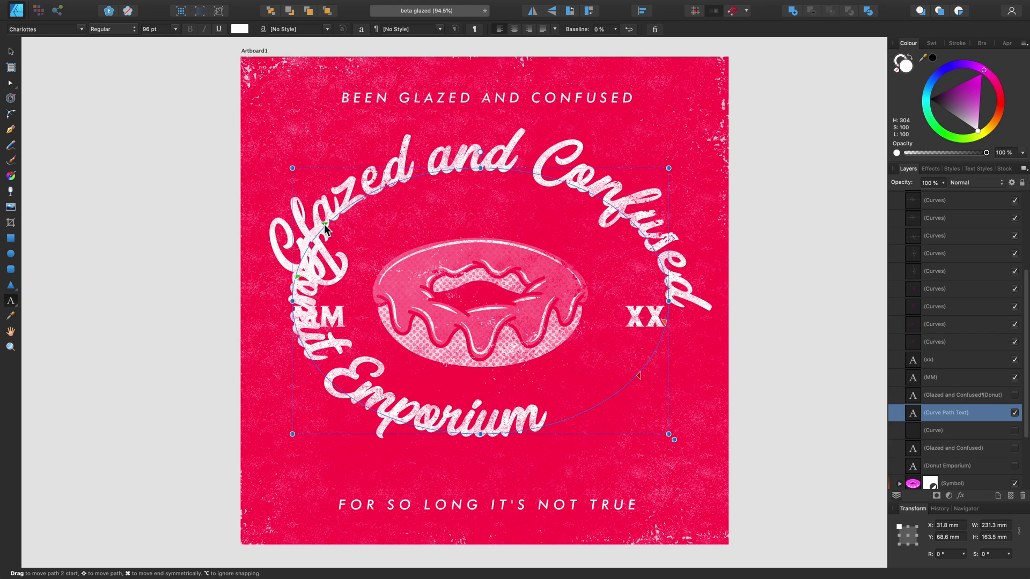
Slide 'Donut Emporium' down under the donut and check the overflow text display
{"action": "left_click_drag", "start_coordinate": [325, 224], "coordinate": [336, 333]}
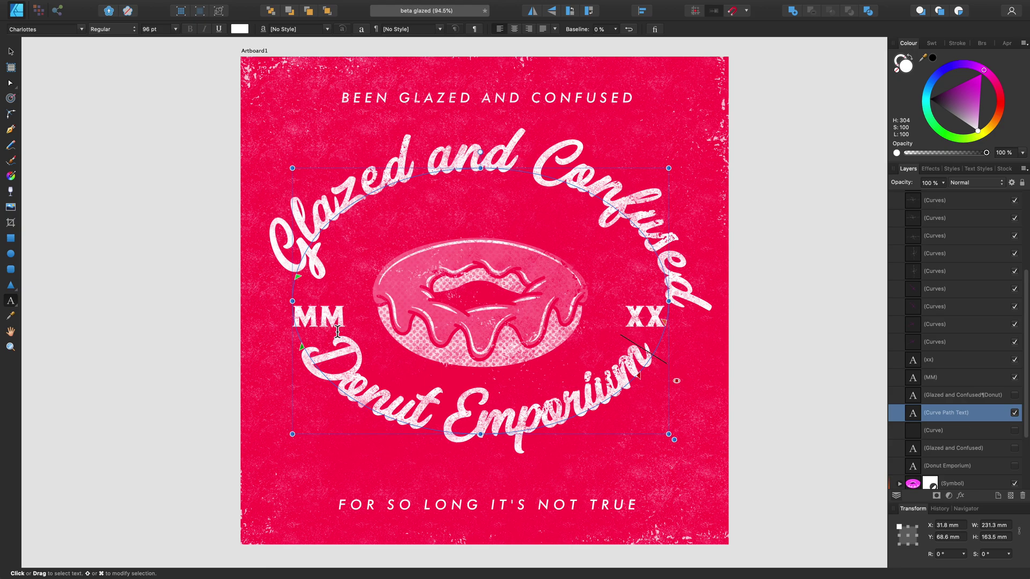
{"action": "left_click", "coordinate": [676, 382]}
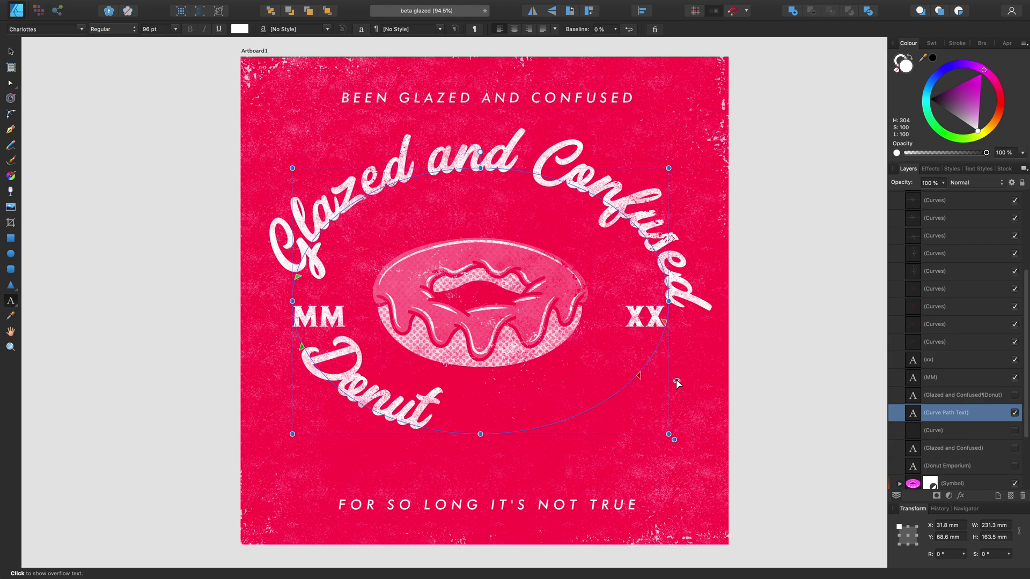
{"action": "left_click", "coordinate": [676, 382]}
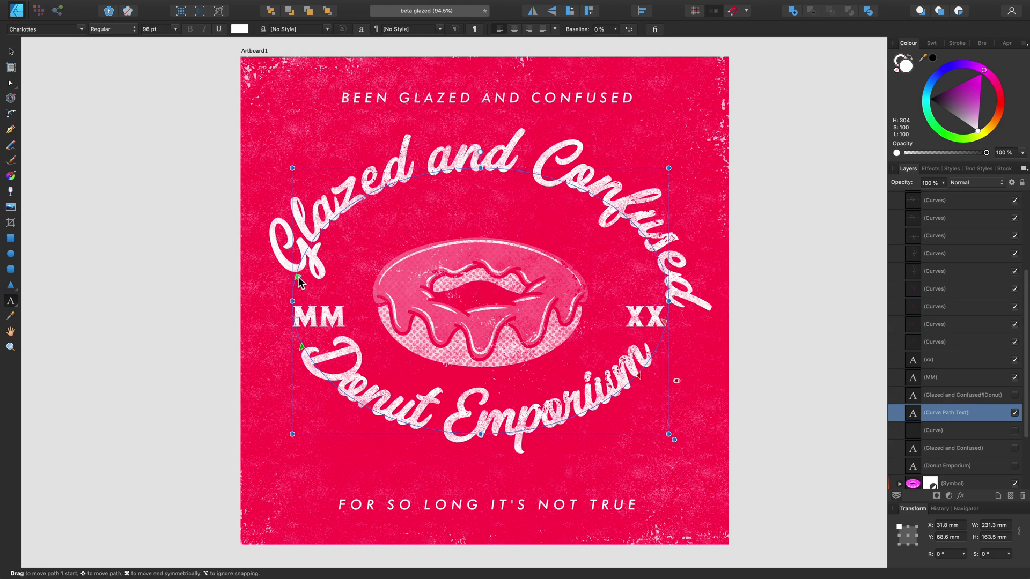
Select all the curved text and centre-align it along the ellipse
{"action": "left_click_drag", "start_coordinate": [298, 277], "coordinate": [295, 289]}
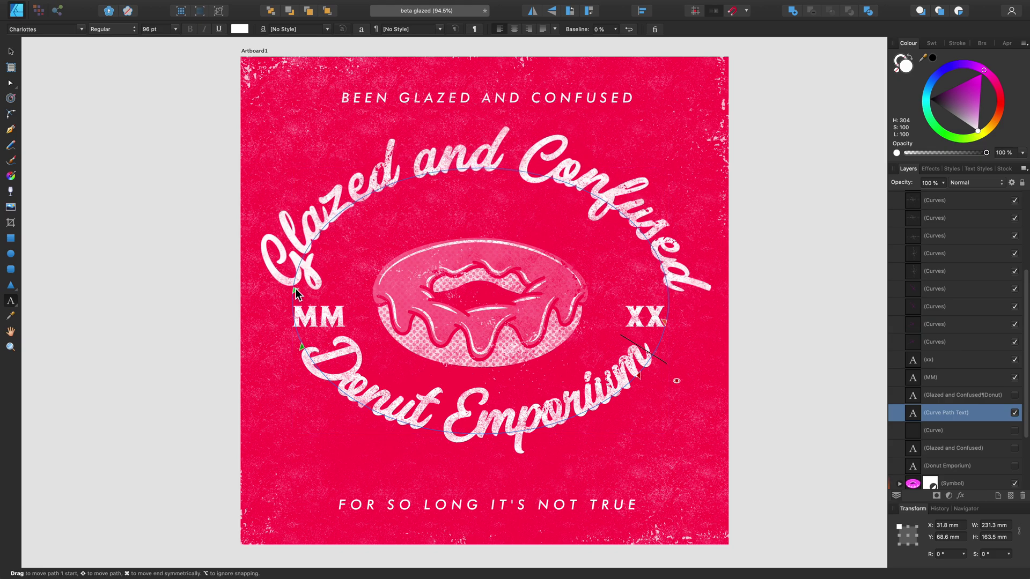
{"action": "double_click", "coordinate": [298, 254]}
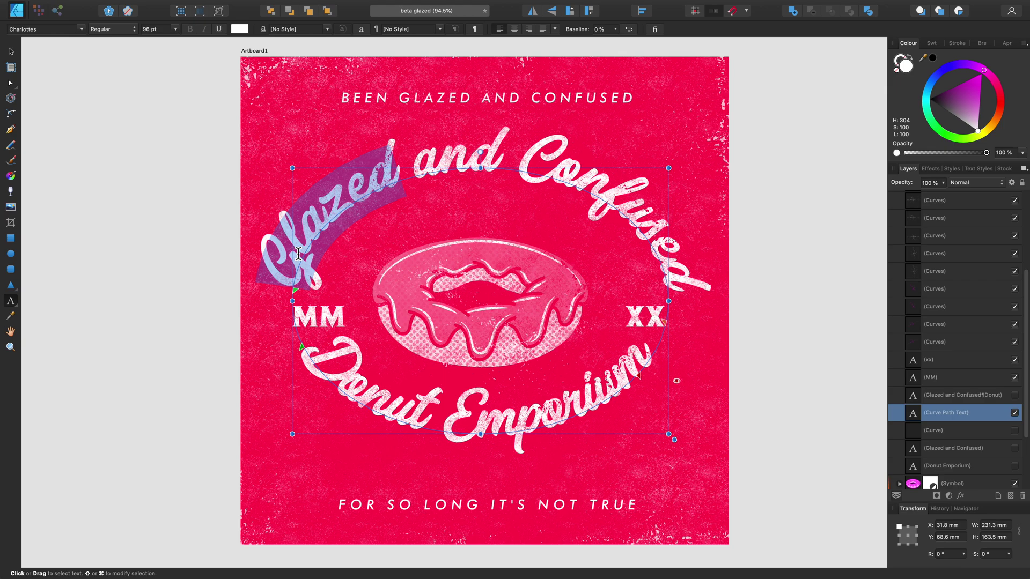
{"action": "key", "text": "super+a"}
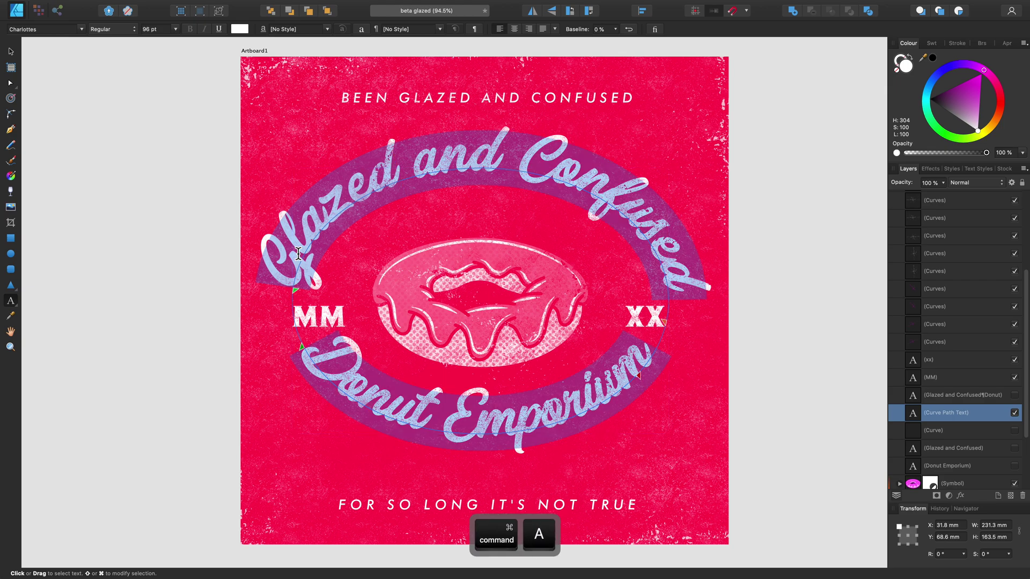
{"action": "key", "text": "Escape"}
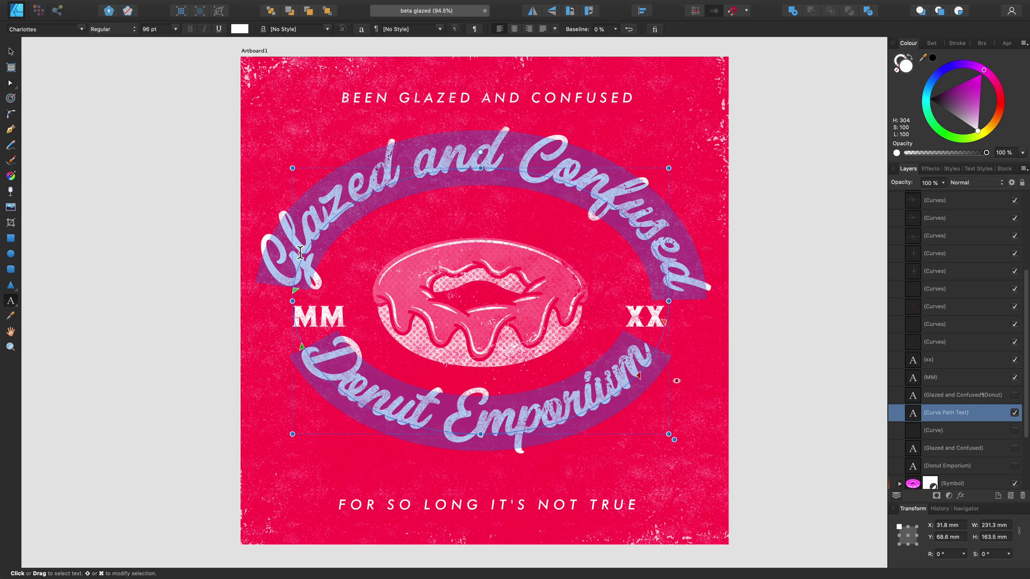
{"action": "left_click", "coordinate": [515, 31]}
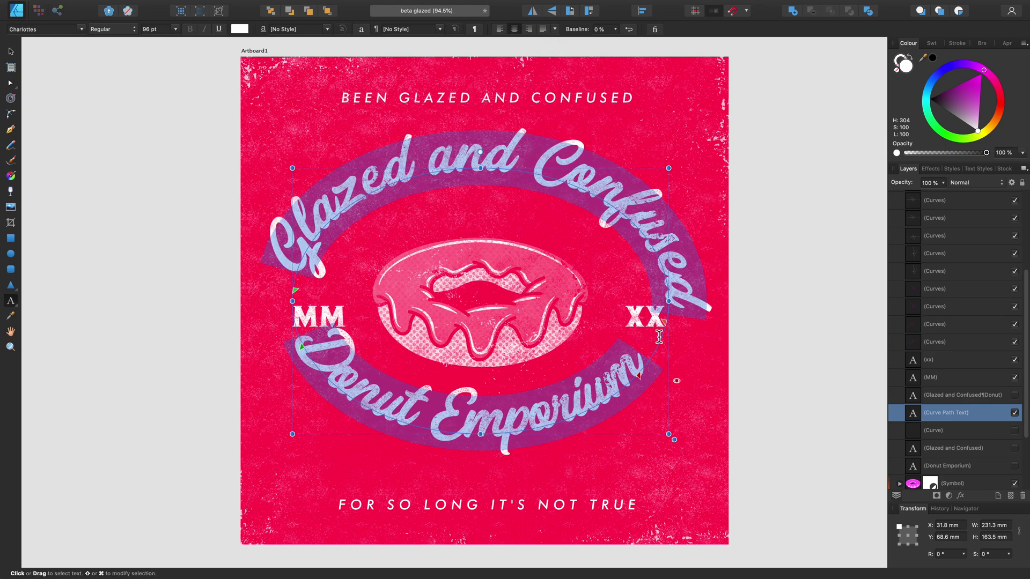
{"action": "key", "text": "Escape"}
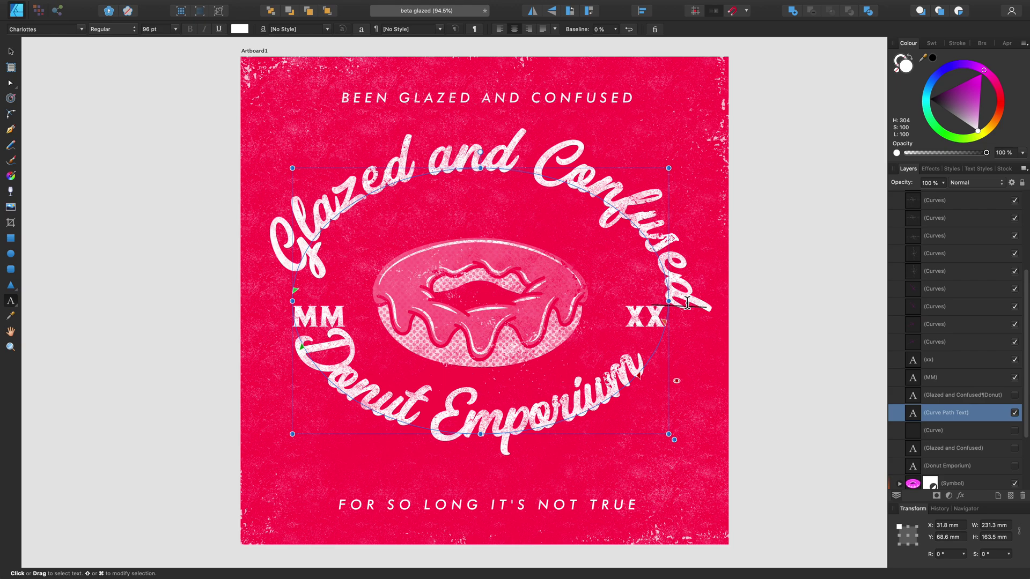
Adjust the start and end handles of both text lines so they sit level around the donut
{"action": "left_click_drag", "start_coordinate": [664, 322], "coordinate": [676, 300]}
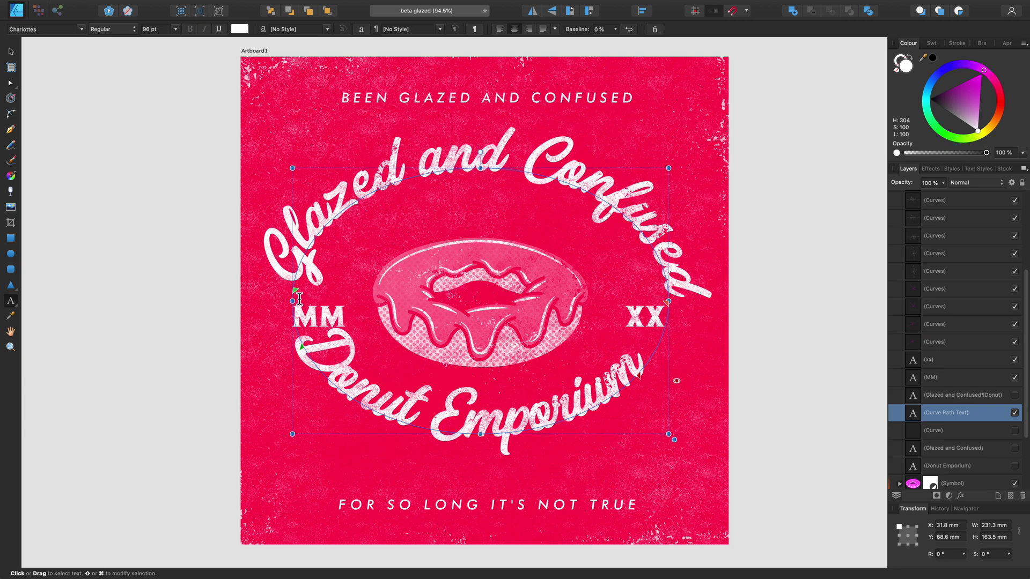
{"action": "left_click_drag", "start_coordinate": [297, 292], "coordinate": [294, 303]}
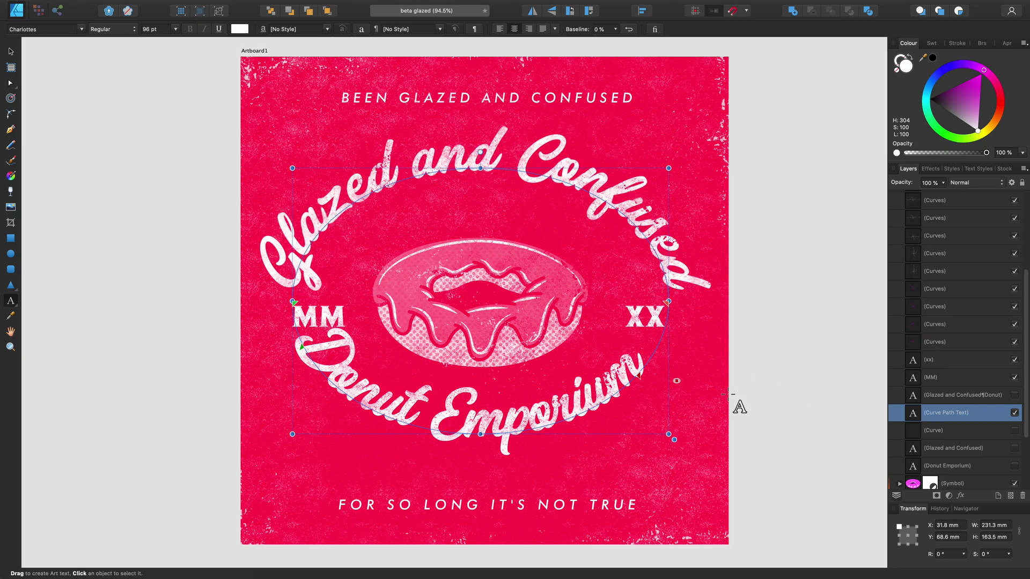
{"action": "left_click_drag", "start_coordinate": [642, 381], "coordinate": [669, 317]}
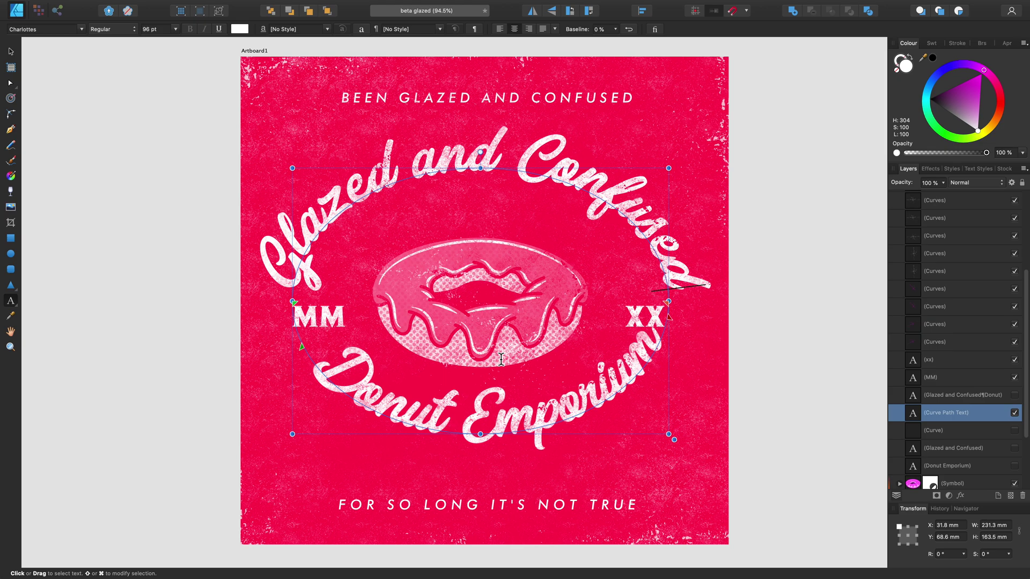
{"action": "left_click_drag", "start_coordinate": [303, 347], "coordinate": [295, 319]}
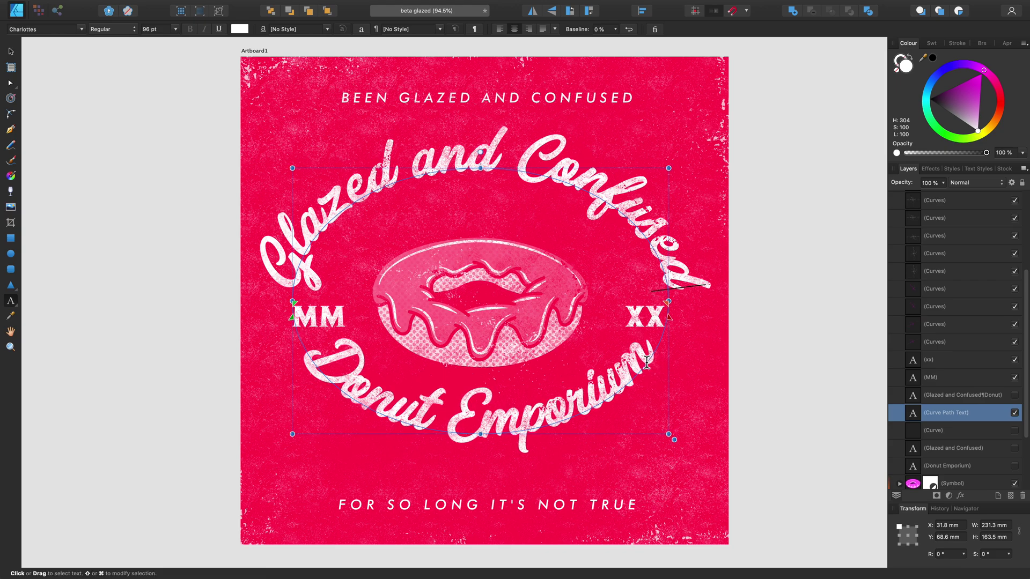
Select 'Donut Emporium' and raise its baseline shift away from the curve
{"action": "left_click_drag", "start_coordinate": [631, 376], "coordinate": [306, 362]}
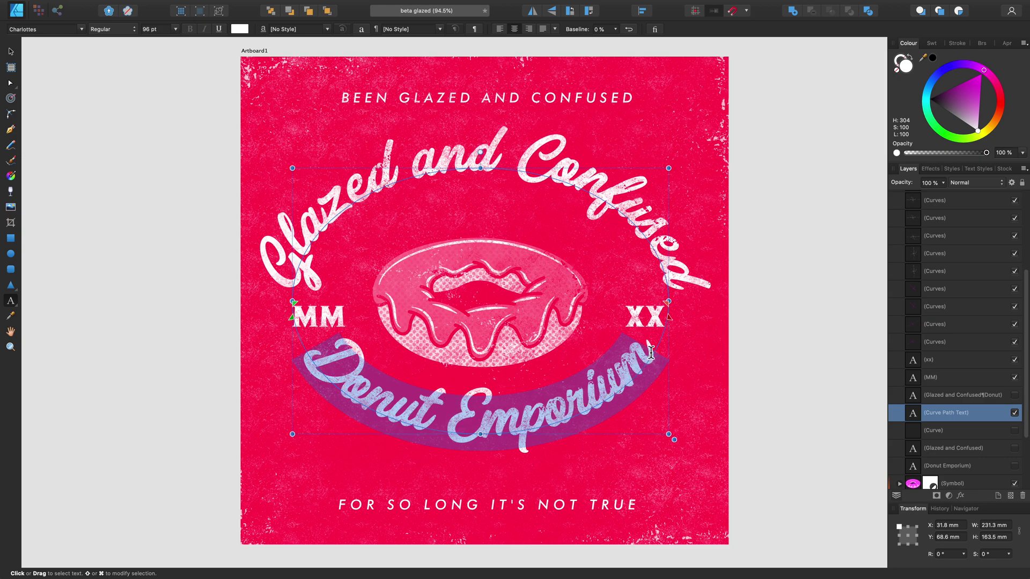
{"action": "left_click", "coordinate": [616, 30]}
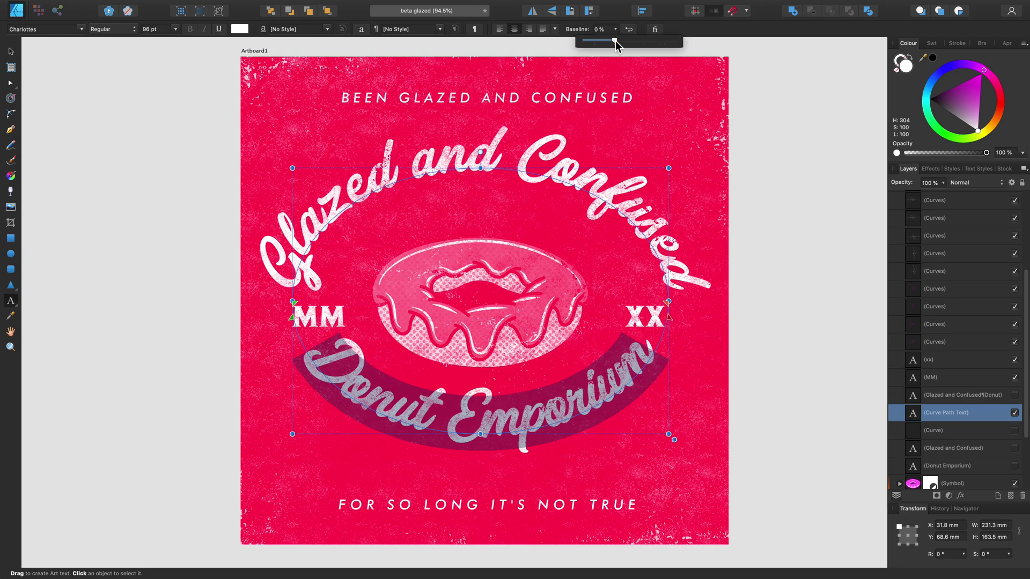
{"action": "left_click_drag", "start_coordinate": [616, 40], "coordinate": [637, 39]}
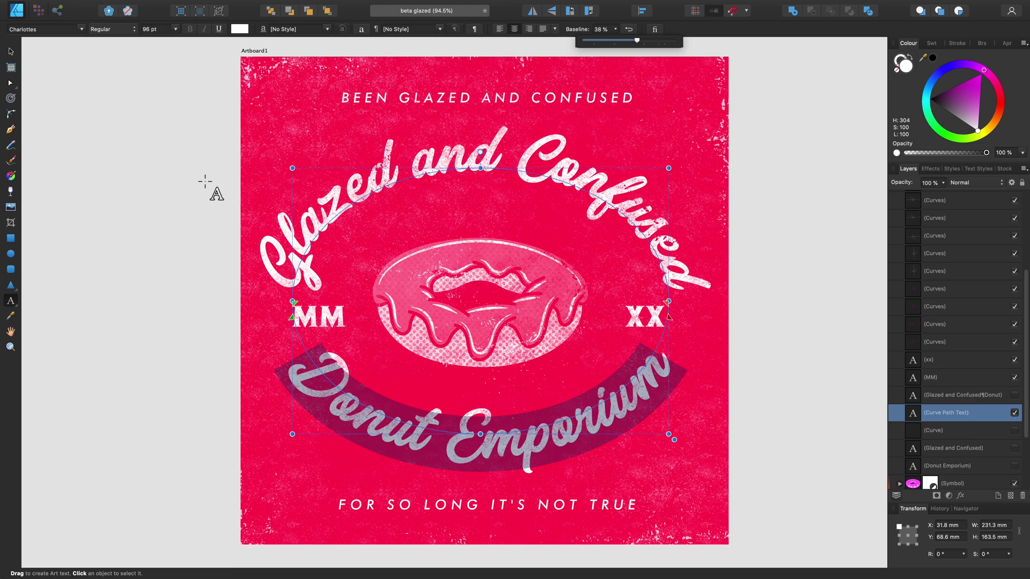
Switch to the Move tool and clear the selection on the poster
{"action": "left_click", "coordinate": [357, 193]}
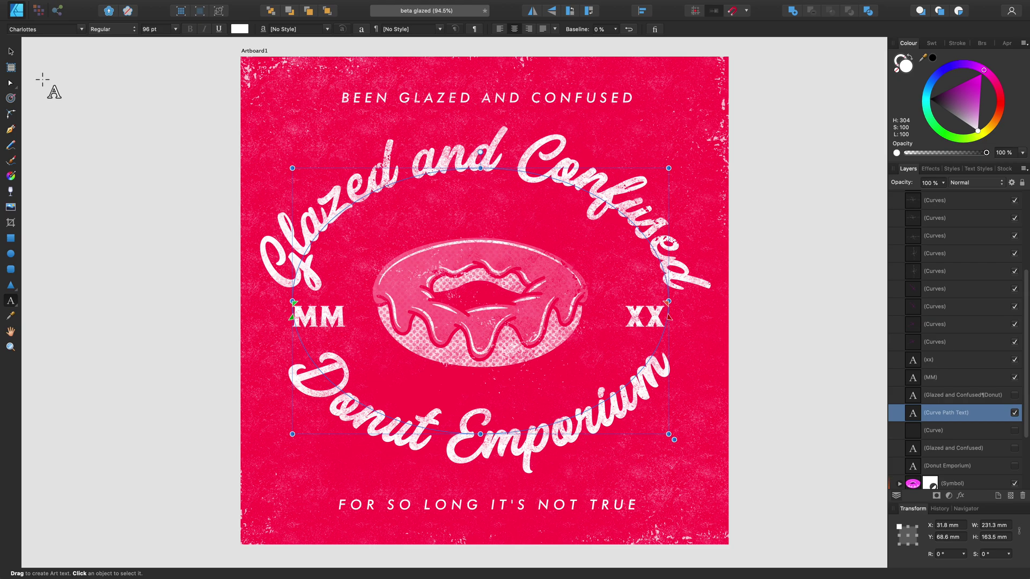
{"action": "left_click", "coordinate": [10, 51]}
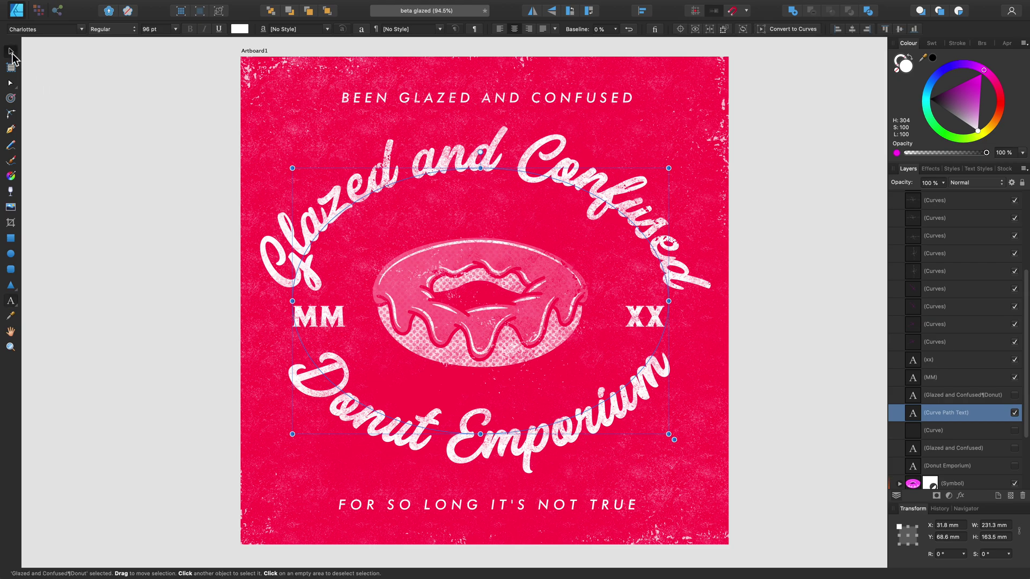
{"action": "left_click", "coordinate": [806, 283]}
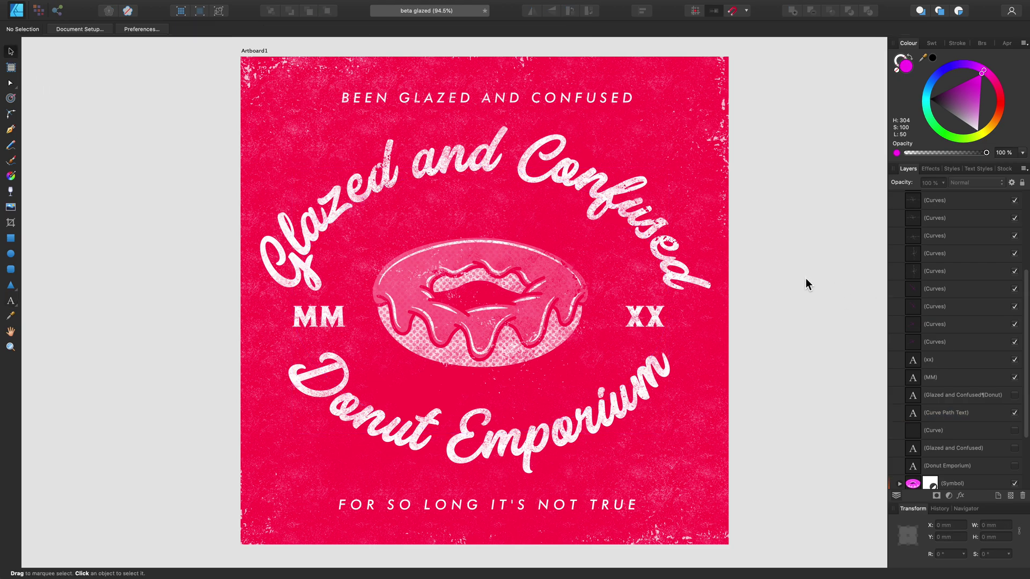